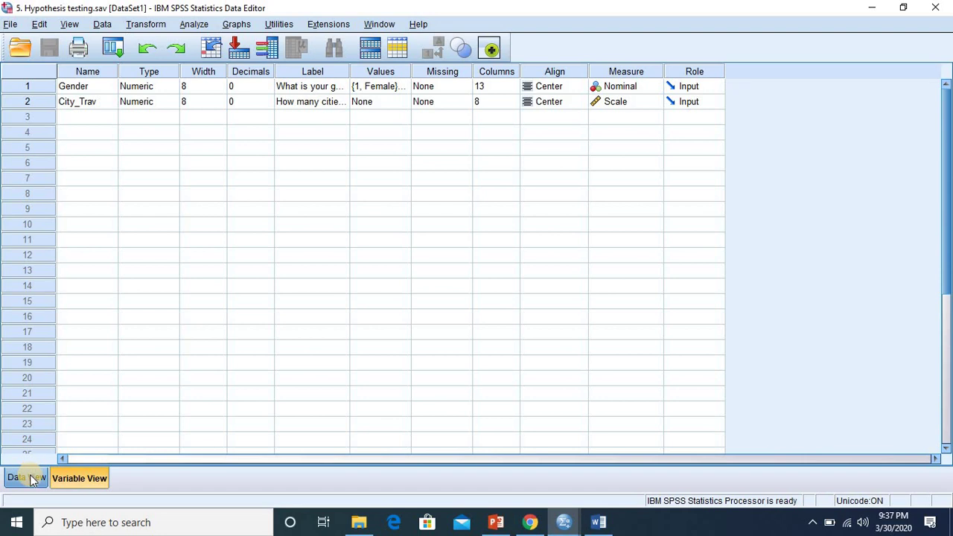
Step: Examine the Gender and City_Trav values across all cases in the data sheet
{"action": "left_click", "coordinate": [30, 478]}
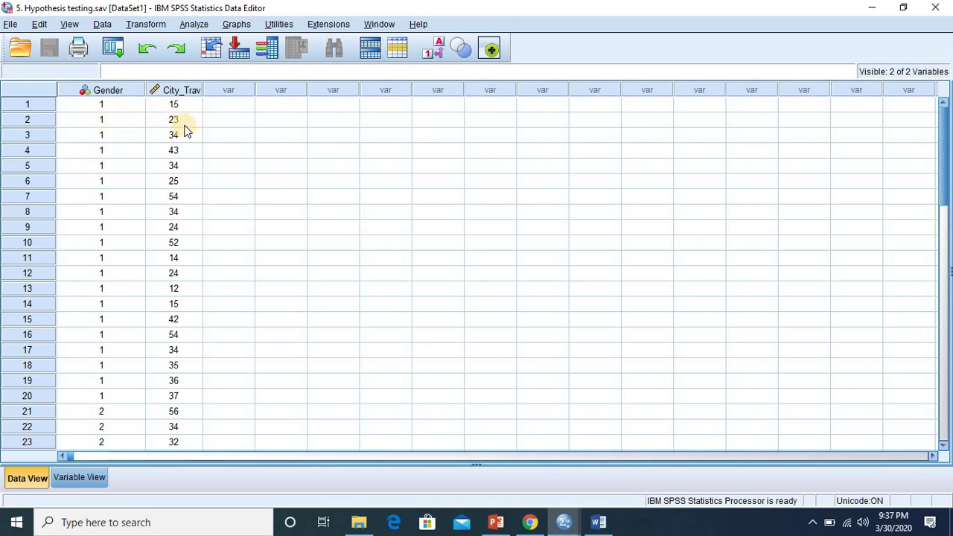
{"action": "scroll", "coordinate": [192, 215], "scroll_direction": "down", "scroll_amount": 6}
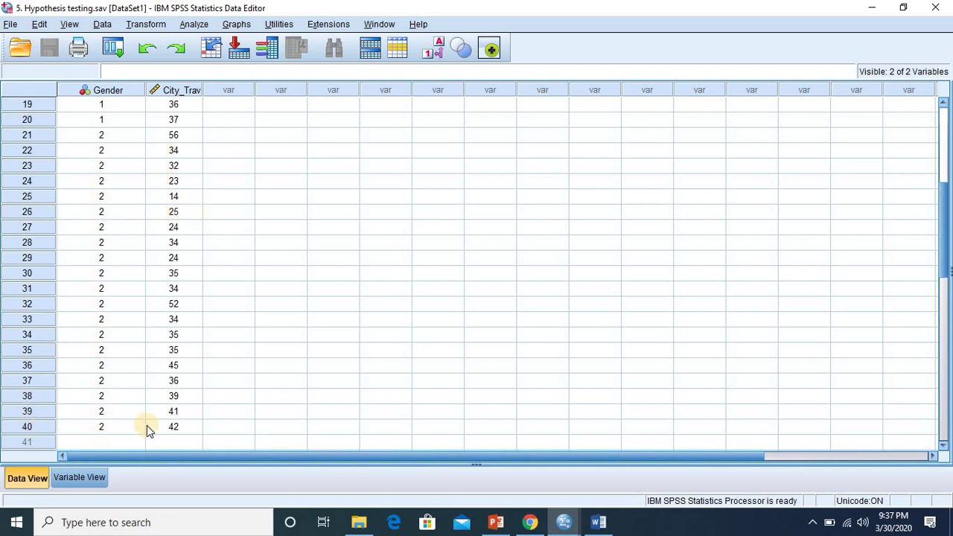
{"action": "scroll", "coordinate": [164, 343], "scroll_direction": "up", "scroll_amount": 5}
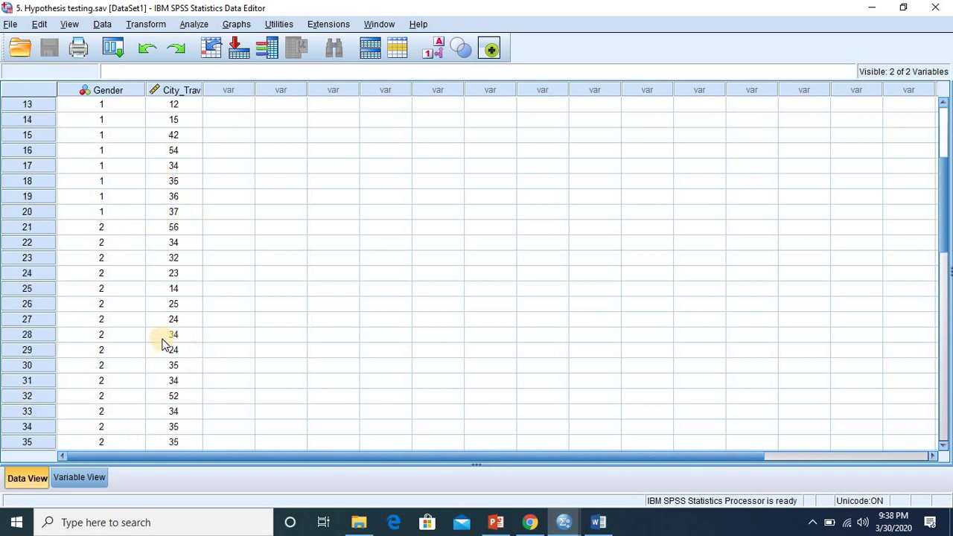
{"action": "scroll", "coordinate": [163, 343], "scroll_direction": "up", "scroll_amount": 1}
{"action": "scroll", "coordinate": [164, 342], "scroll_direction": "down", "scroll_amount": 1}
{"action": "scroll", "coordinate": [164, 343], "scroll_direction": "up", "scroll_amount": 1}
{"action": "scroll", "coordinate": [164, 342], "scroll_direction": "down", "scroll_amount": 1}
{"action": "scroll", "coordinate": [164, 342], "scroll_direction": "up", "scroll_amount": 1}
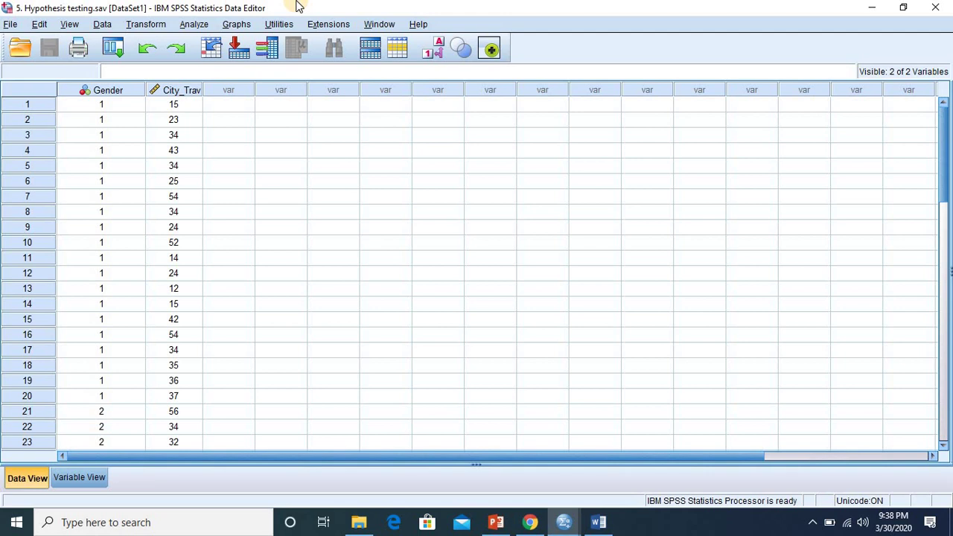
Step: Set up an Independent-Samples T Test with number of cities visited as the test variable and Gender as the grouping variable
{"action": "left_click", "coordinate": [193, 24]}
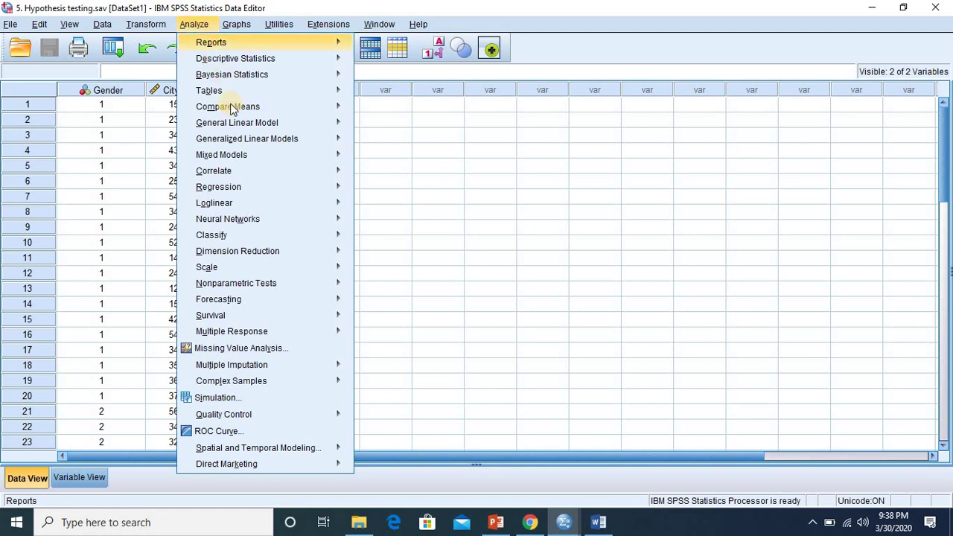
{"action": "mouse_move", "coordinate": [308, 106]}
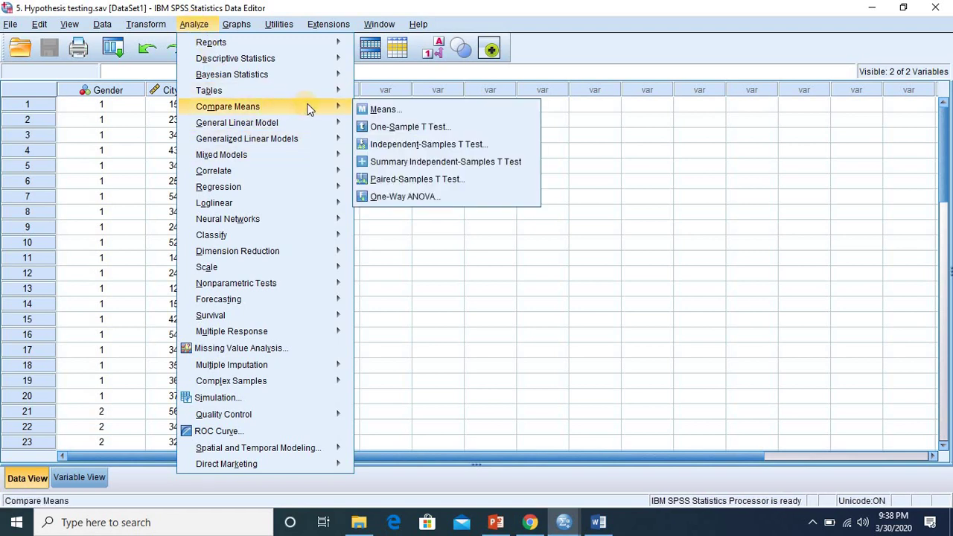
{"action": "left_click", "coordinate": [441, 145]}
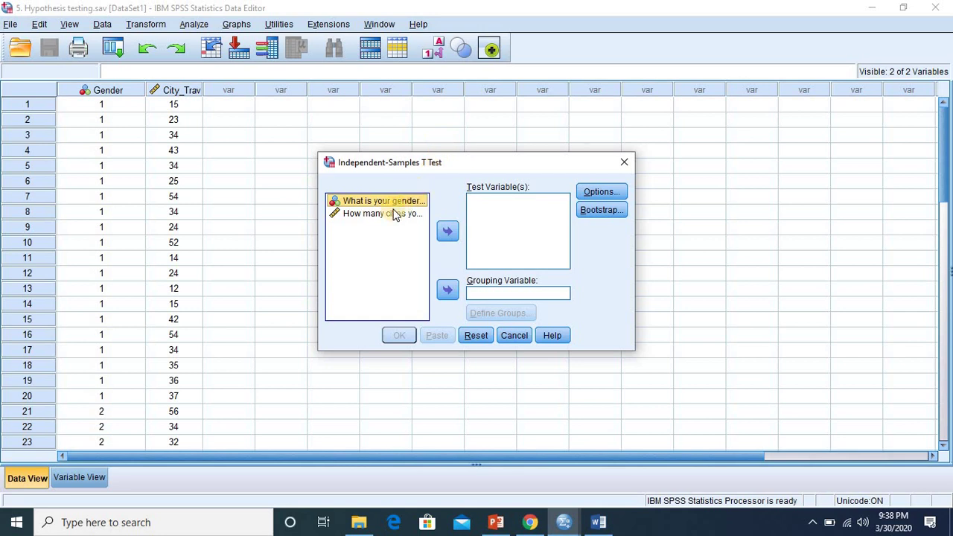
{"action": "left_click", "coordinate": [353, 214]}
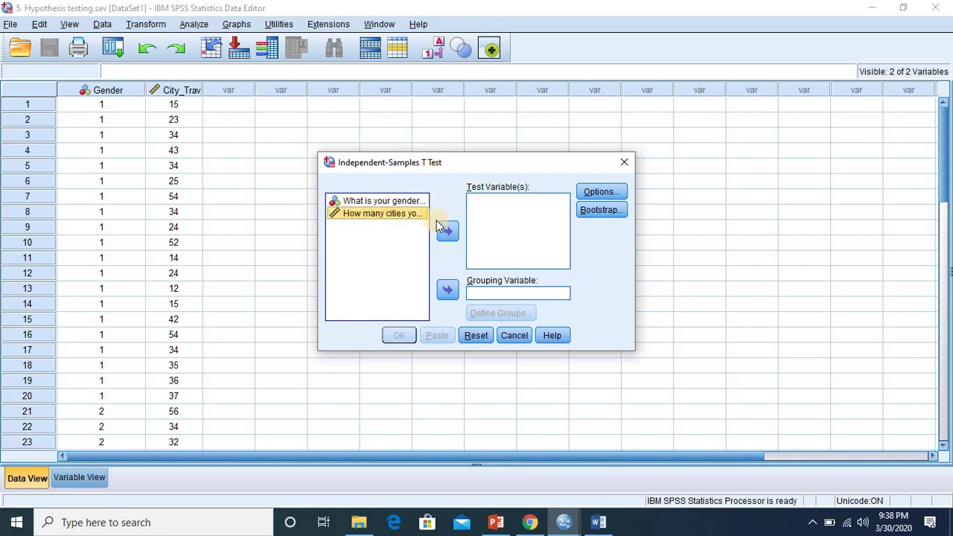
{"action": "left_click", "coordinate": [445, 233]}
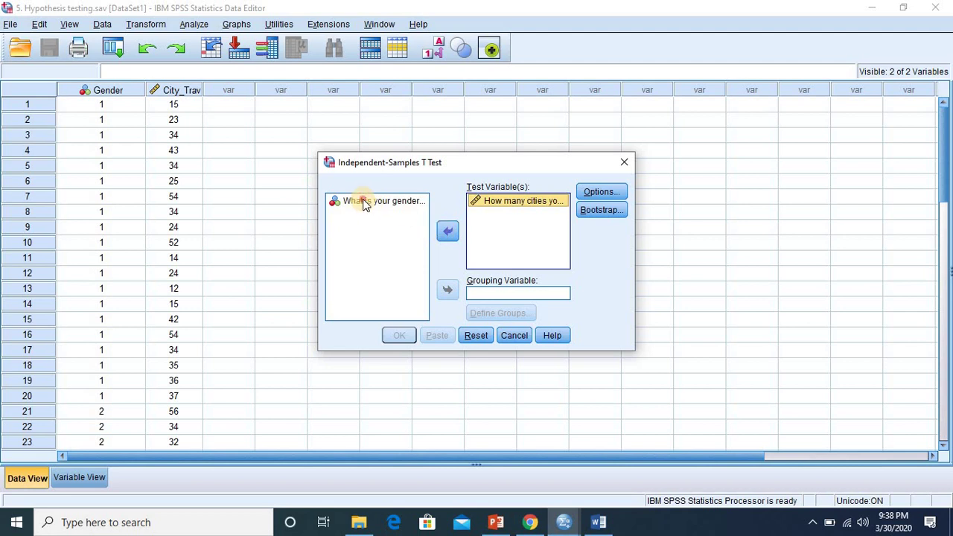
{"action": "left_click", "coordinate": [365, 202]}
{"action": "left_click", "coordinate": [446, 291]}
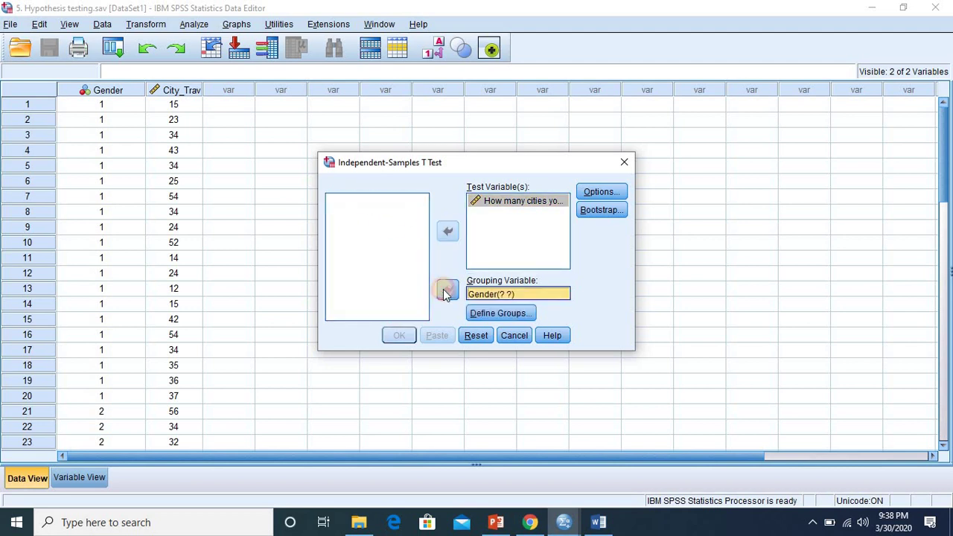
Step: Define the Gender groups with the specified values 1 and 2, and run the t-test
{"action": "left_click", "coordinate": [521, 314]}
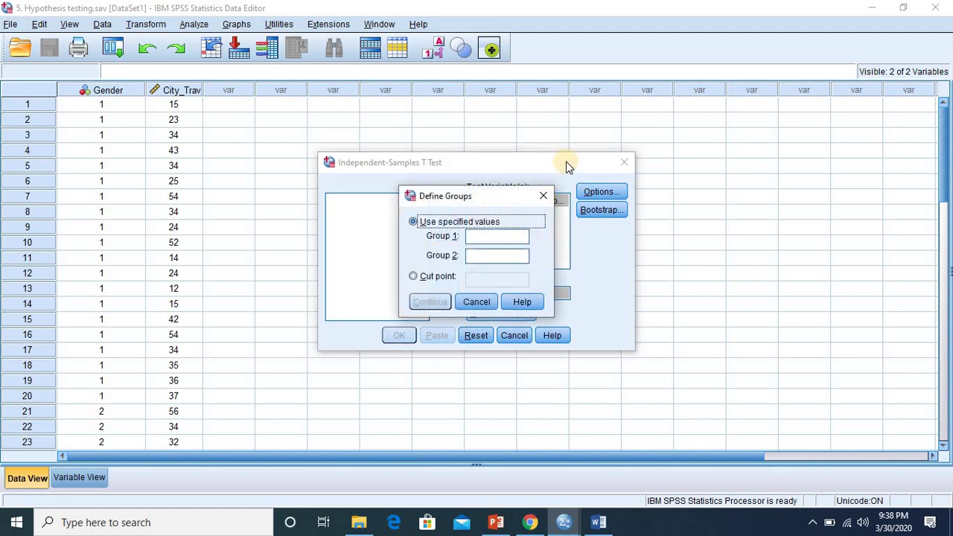
{"action": "left_click", "coordinate": [511, 235]}
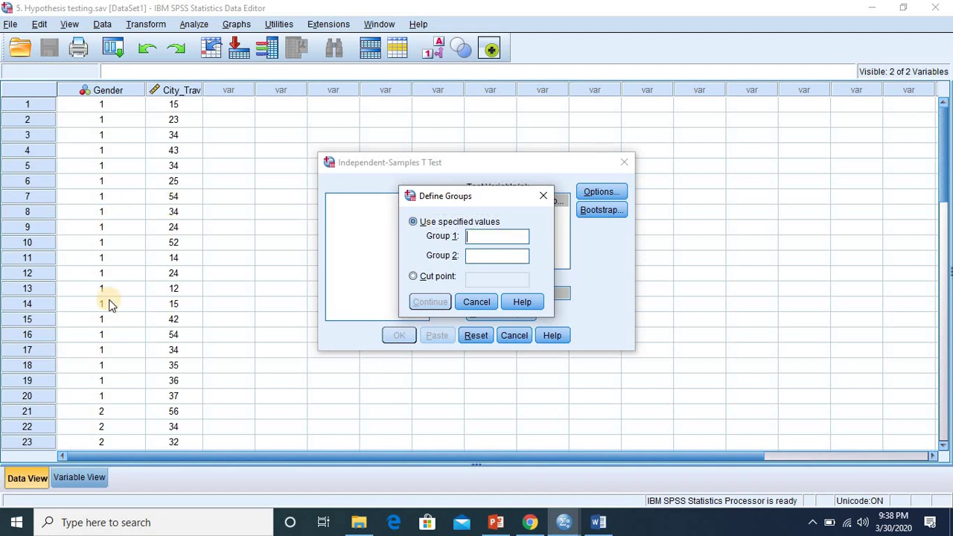
{"action": "type", "text": "1"}
{"action": "left_click", "coordinate": [485, 255]}
{"action": "type", "text": "2"}
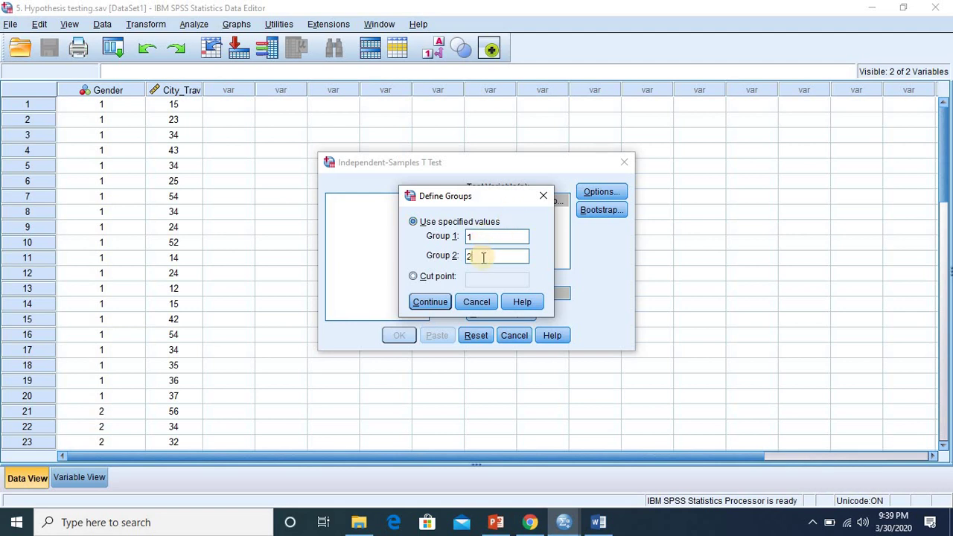
{"action": "left_click", "coordinate": [423, 302]}
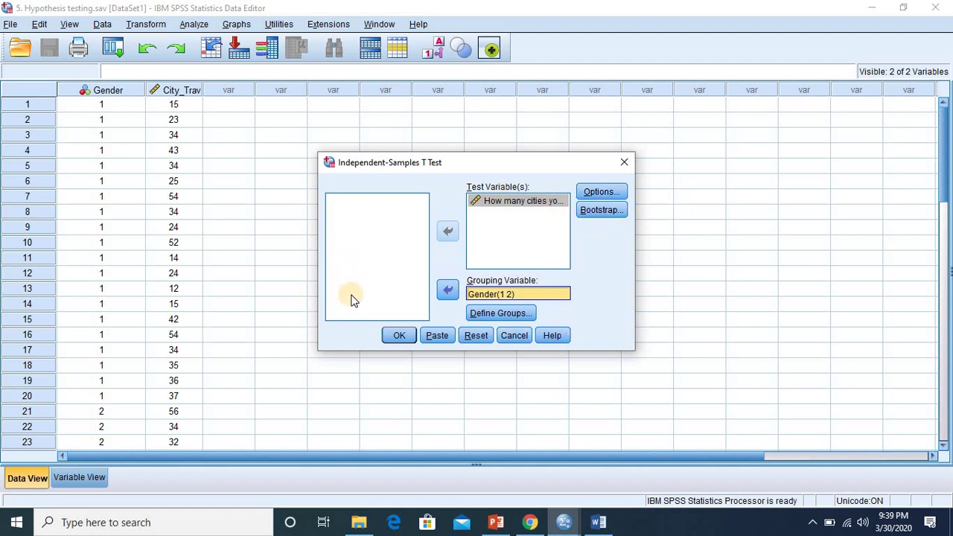
{"action": "left_click", "coordinate": [399, 335]}
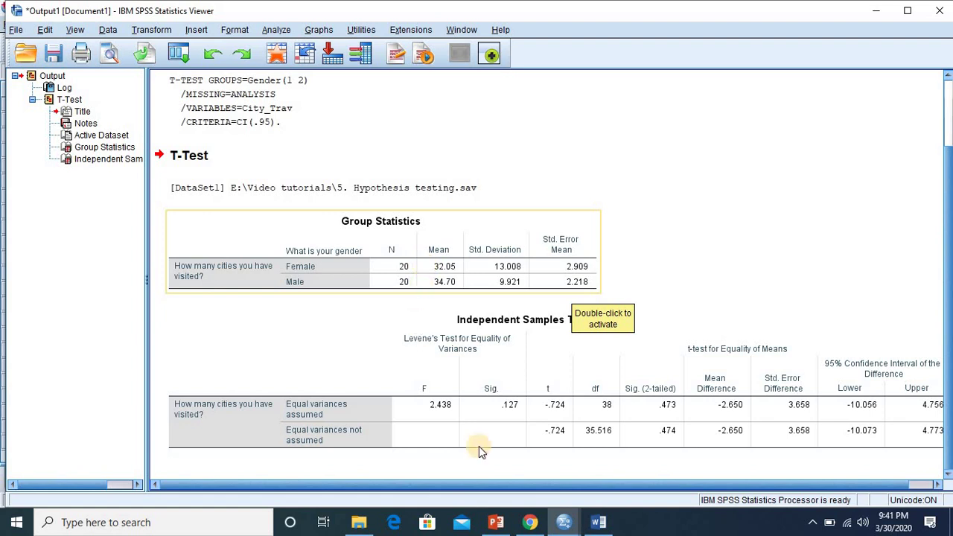
Step: Switch to the Word case study and insert "no" before "significant difference" in the first sentence of the actual results
{"action": "left_click", "coordinate": [600, 523]}
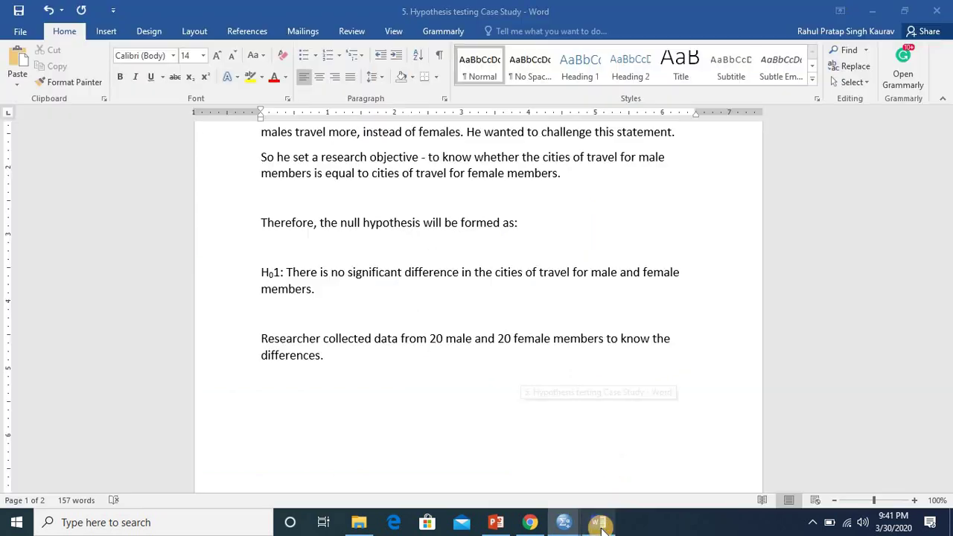
{"action": "scroll", "coordinate": [513, 302], "scroll_direction": "down", "scroll_amount": 3}
{"action": "scroll", "coordinate": [515, 303], "scroll_direction": "down", "scroll_amount": 10}
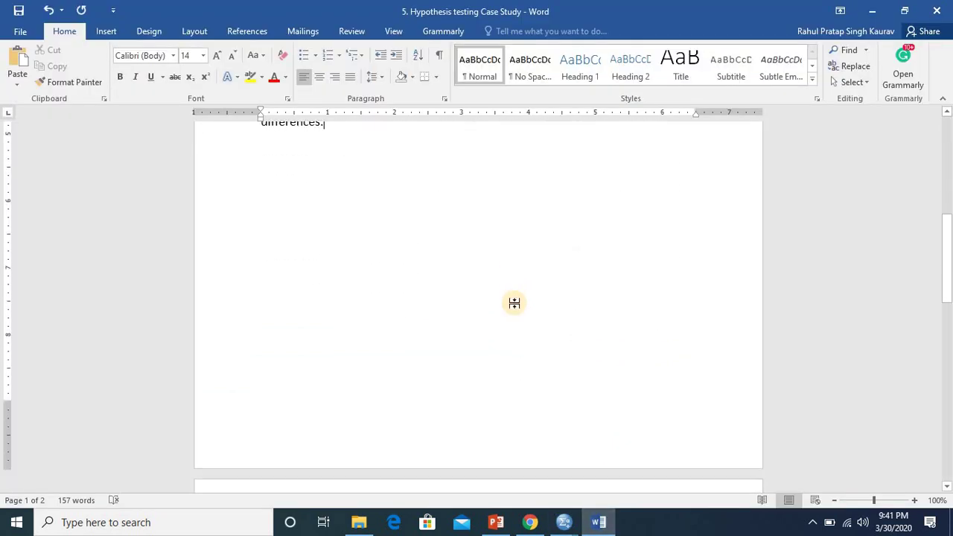
{"action": "scroll", "coordinate": [515, 303], "scroll_direction": "down", "scroll_amount": 1}
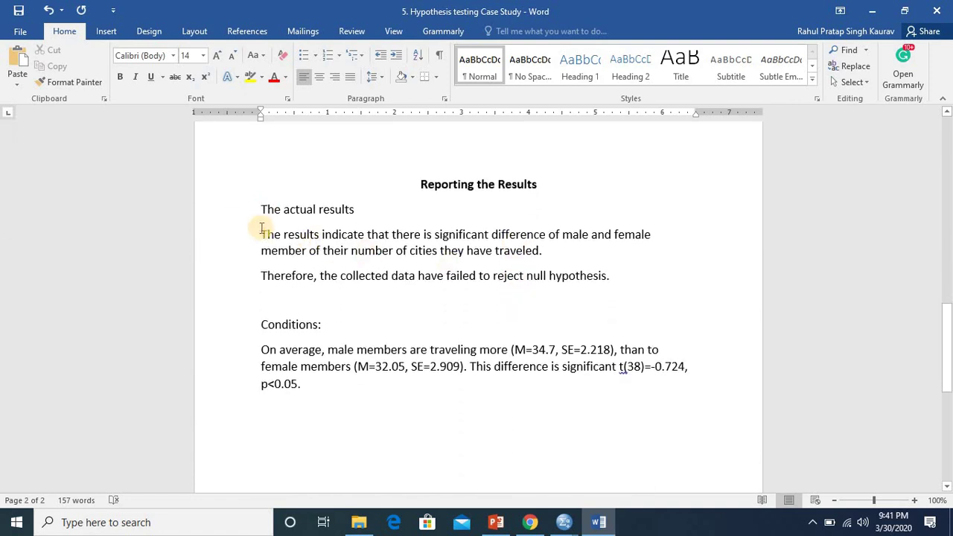
{"action": "left_click_drag", "start_coordinate": [260, 234], "coordinate": [539, 252]}
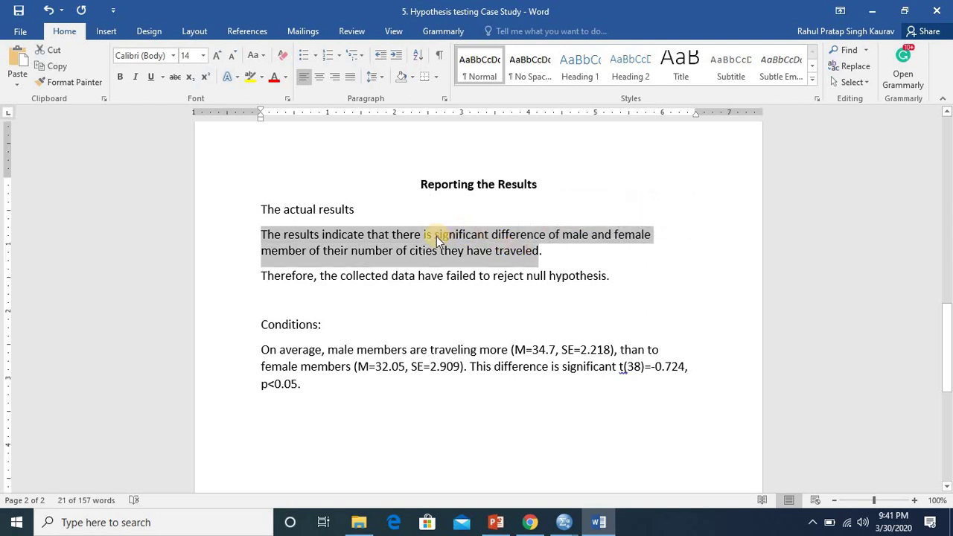
{"action": "left_click", "coordinate": [436, 236]}
{"action": "type", "text": "no"}
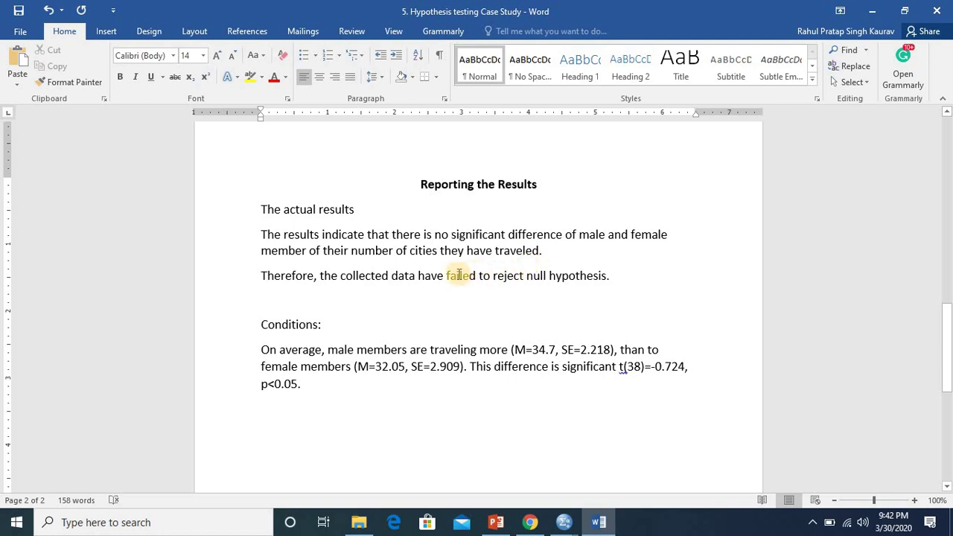
Step: Review the null hypothesis conclusion and compare the Conditions paragraph's means and standard errors with the SPSS Group Statistics table
{"action": "left_click_drag", "start_coordinate": [449, 275], "coordinate": [609, 274]}
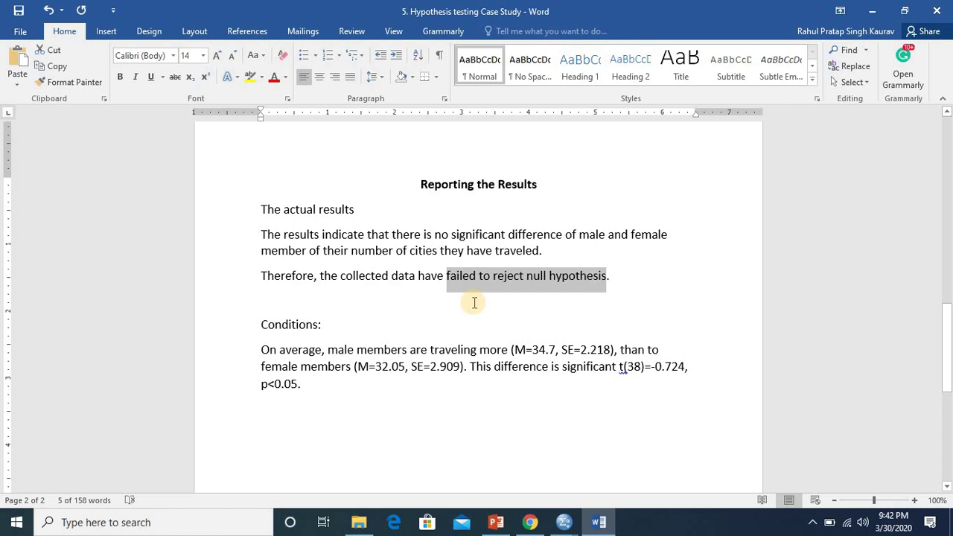
{"action": "left_click_drag", "start_coordinate": [261, 325], "coordinate": [308, 385]}
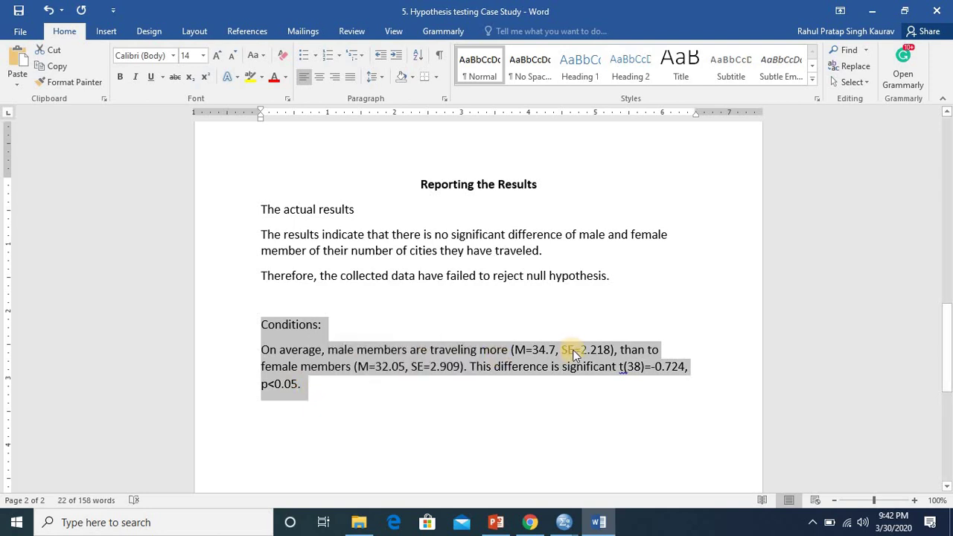
{"action": "left_click", "coordinate": [331, 392]}
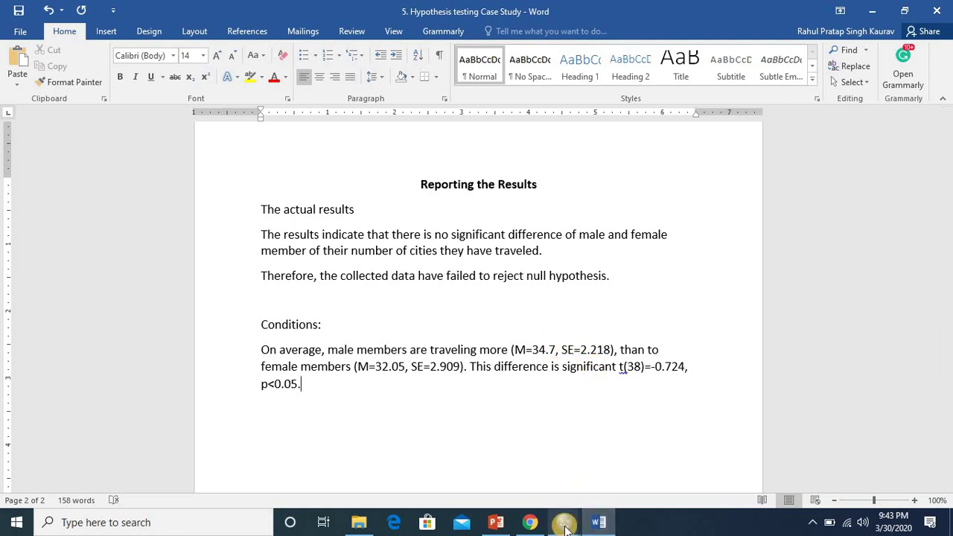
{"action": "mouse_move", "coordinate": [554, 528]}
{"action": "left_click", "coordinate": [463, 476]}
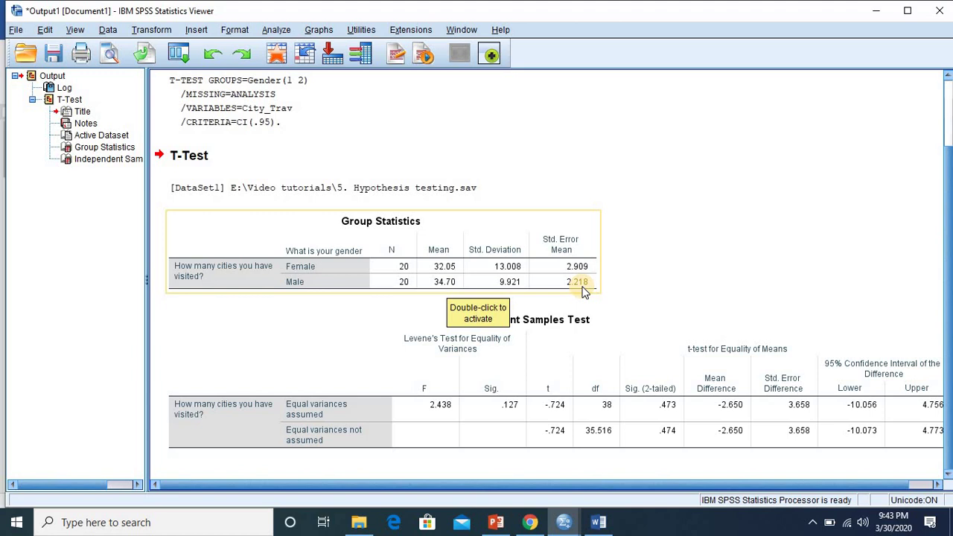
{"action": "left_click", "coordinate": [588, 446]}
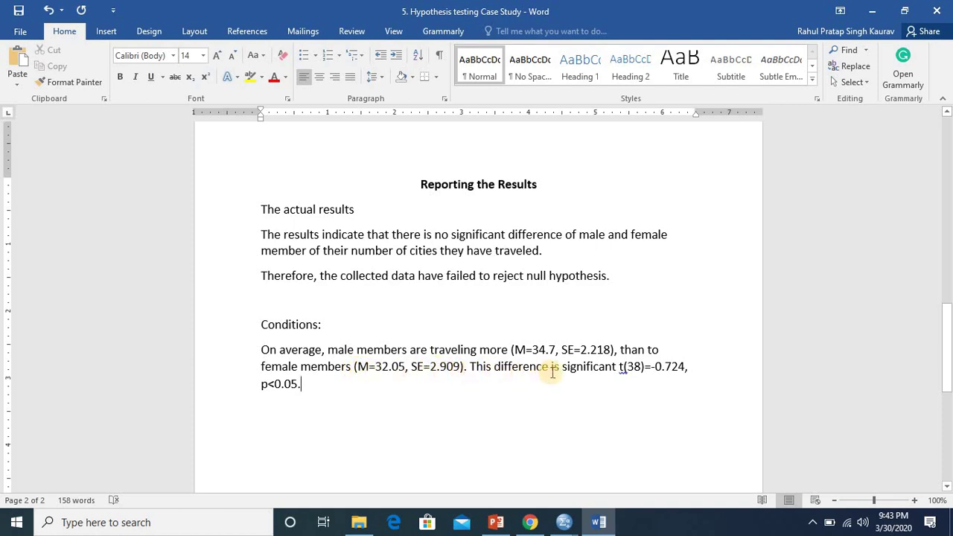
Step: Check the degrees of freedom, t value and significance in the Word report against the SPSS Independent Samples Test table
{"action": "double_click", "coordinate": [631, 366]}
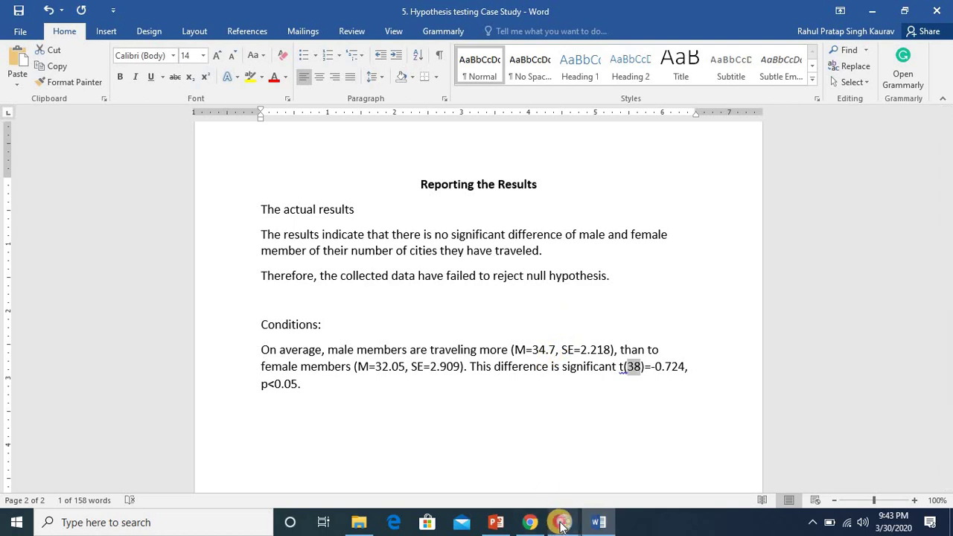
{"action": "mouse_move", "coordinate": [562, 525]}
{"action": "left_click", "coordinate": [514, 462]}
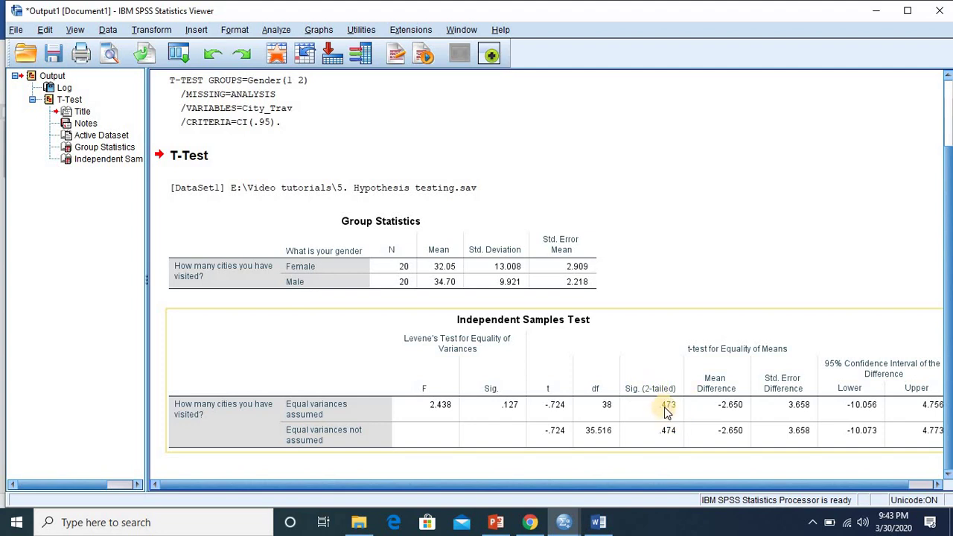
{"action": "left_click", "coordinate": [598, 521]}
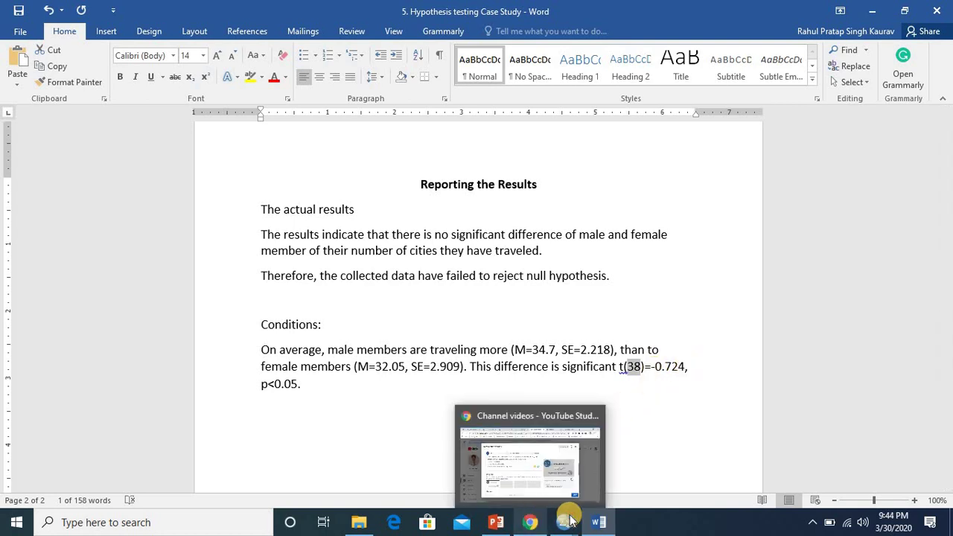
{"action": "mouse_move", "coordinate": [563, 522]}
{"action": "left_click", "coordinate": [502, 477]}
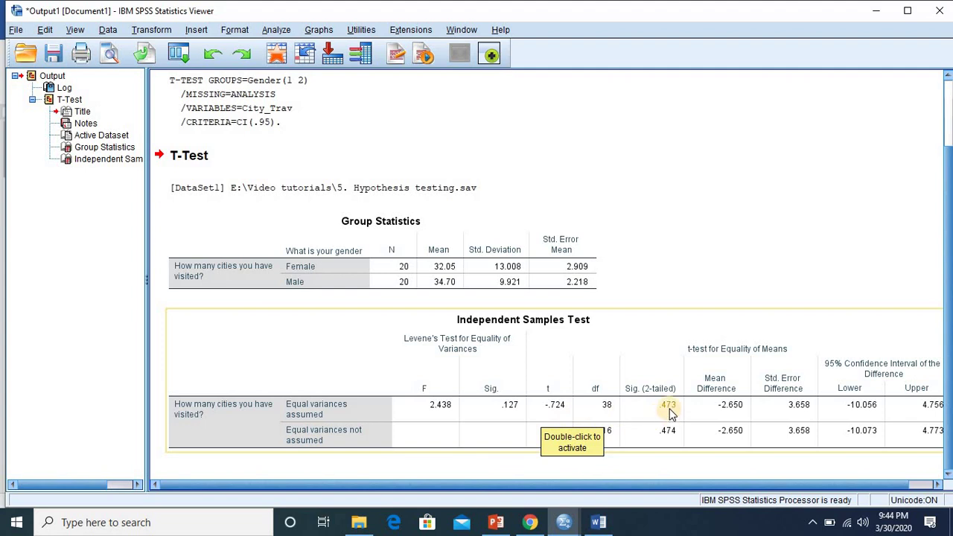
{"action": "left_click", "coordinate": [599, 522]}
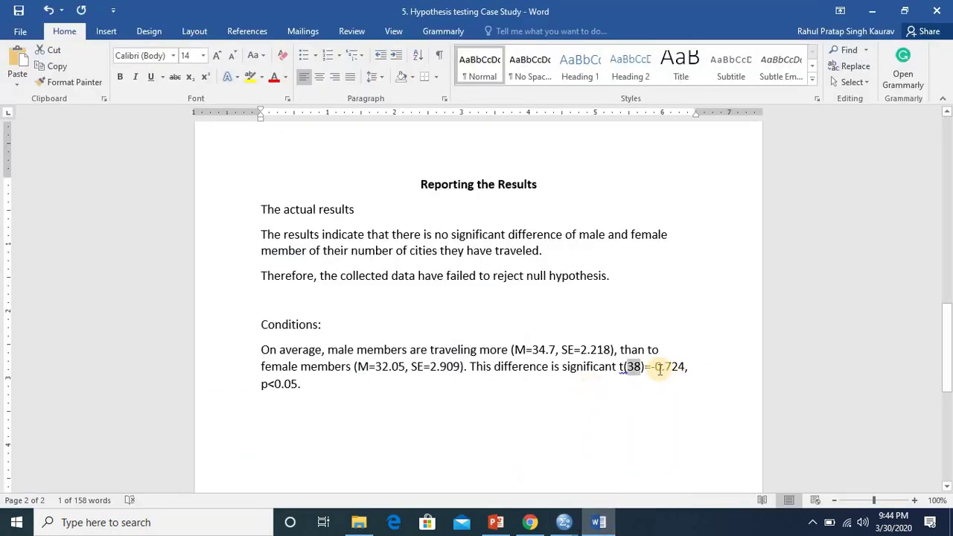
Step: Change the significance statement at the end of the Conditions paragraph to p>0.05
{"action": "left_click_drag", "start_coordinate": [641, 367], "coordinate": [304, 385]}
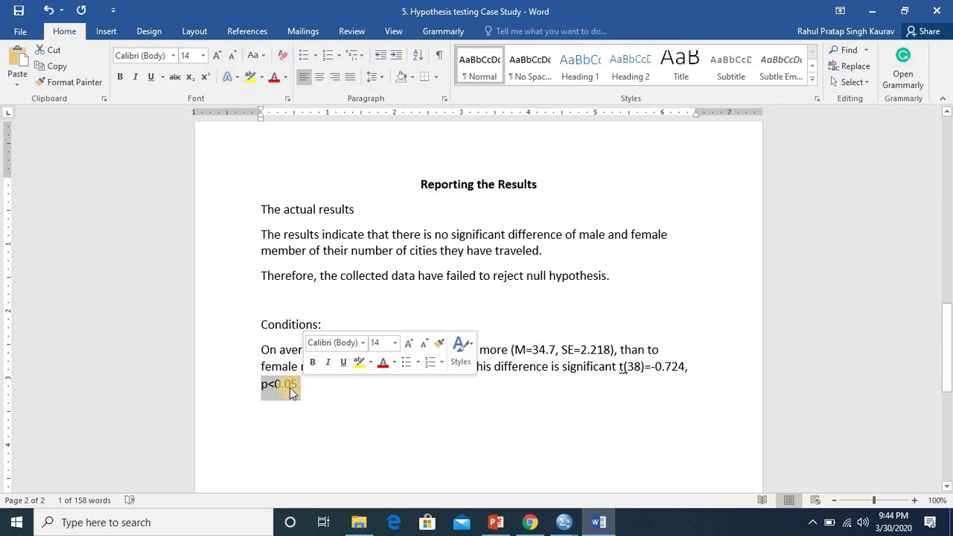
{"action": "left_click", "coordinate": [273, 384]}
{"action": "key", "text": "BackSpace"}
{"action": "type", "text": ">"}
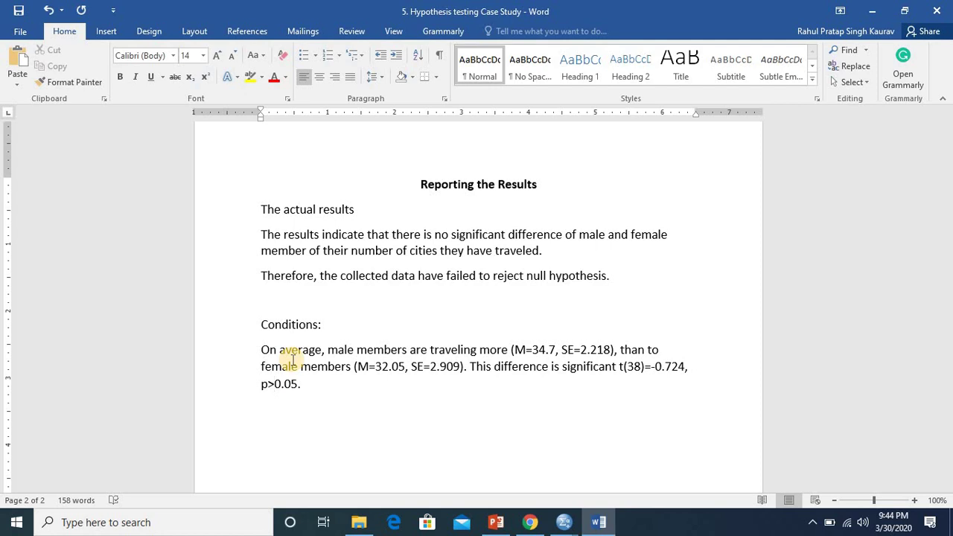
Step: Restore the significance statement at the end of the Conditions paragraph to p<0.05
{"action": "key", "text": "BackSpace"}
{"action": "type", "text": "<"}
{"action": "key", "text": "End"}
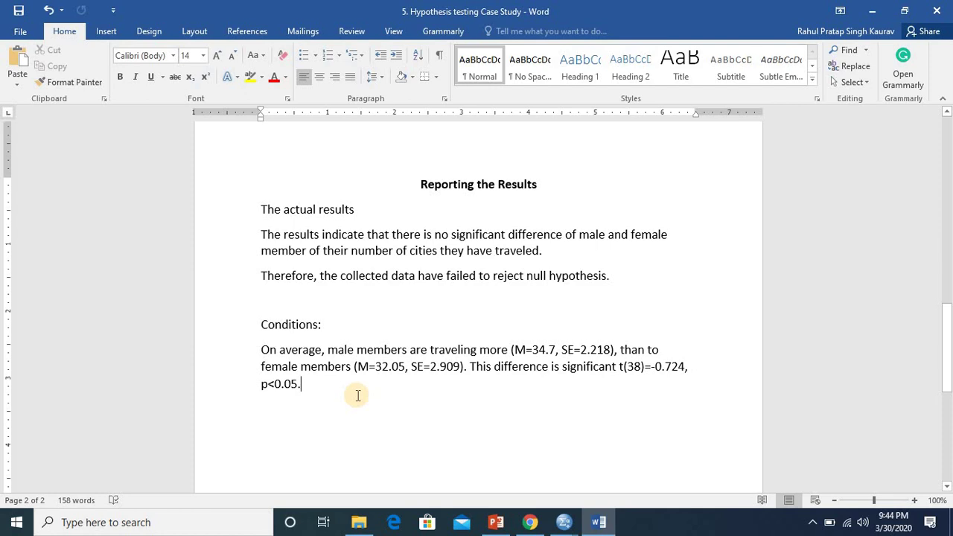
Step: Highlight the text from "The actual results" through the null hypothesis sentence in bright green
{"action": "left_click_drag", "start_coordinate": [260, 210], "coordinate": [611, 277]}
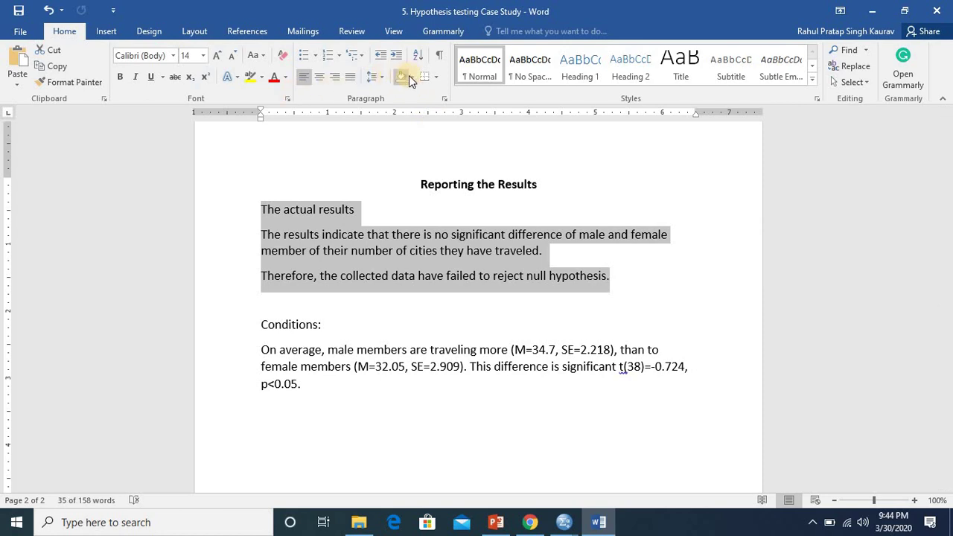
{"action": "left_click", "coordinate": [261, 77]}
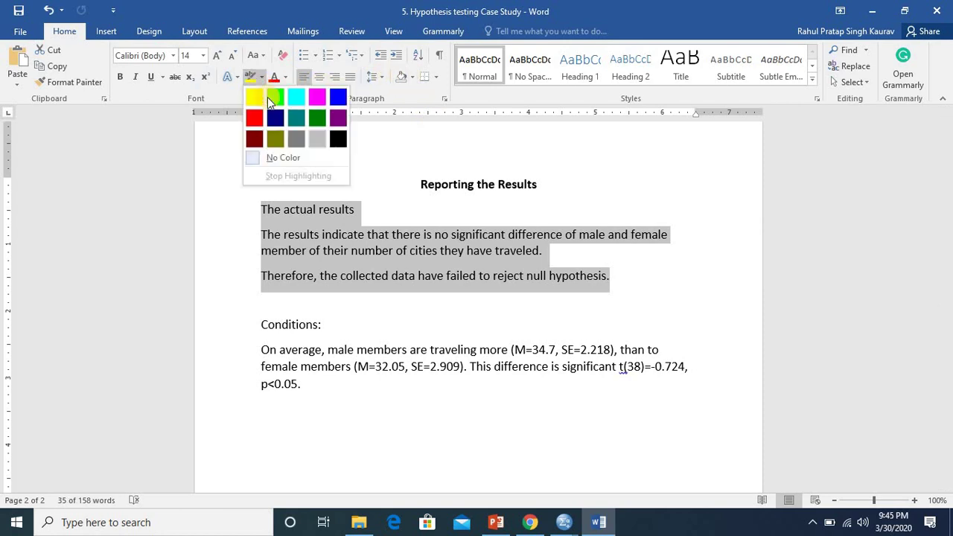
{"action": "left_click", "coordinate": [275, 97]}
Step: Highlight the "Conditions:" heading and the paragraph below it in red
{"action": "left_click", "coordinate": [264, 320]}
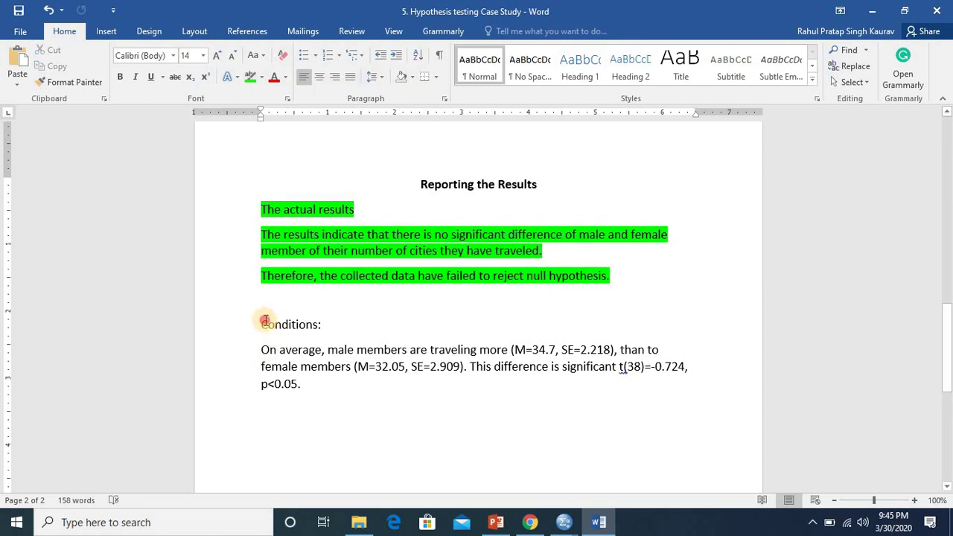
{"action": "left_click_drag", "start_coordinate": [264, 320], "coordinate": [301, 383]}
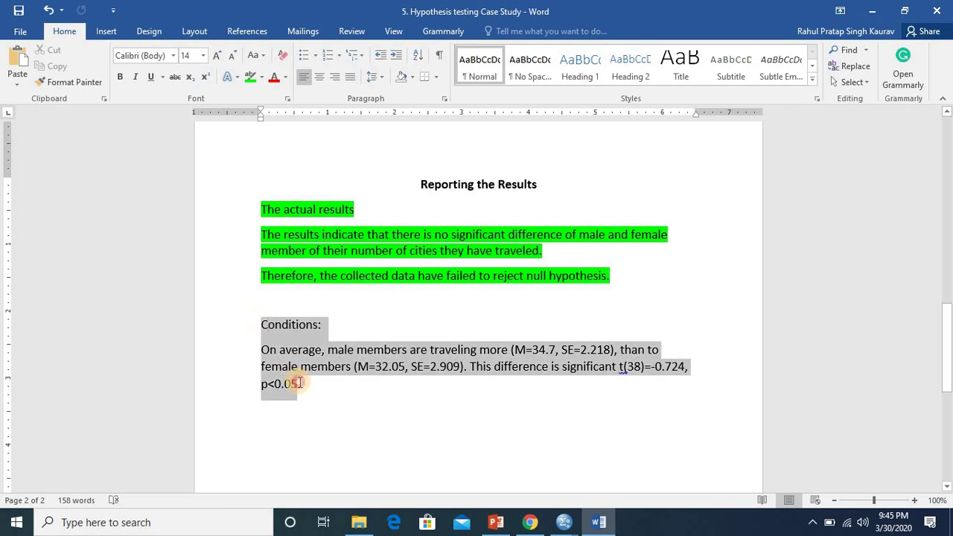
{"action": "left_click", "coordinate": [262, 77]}
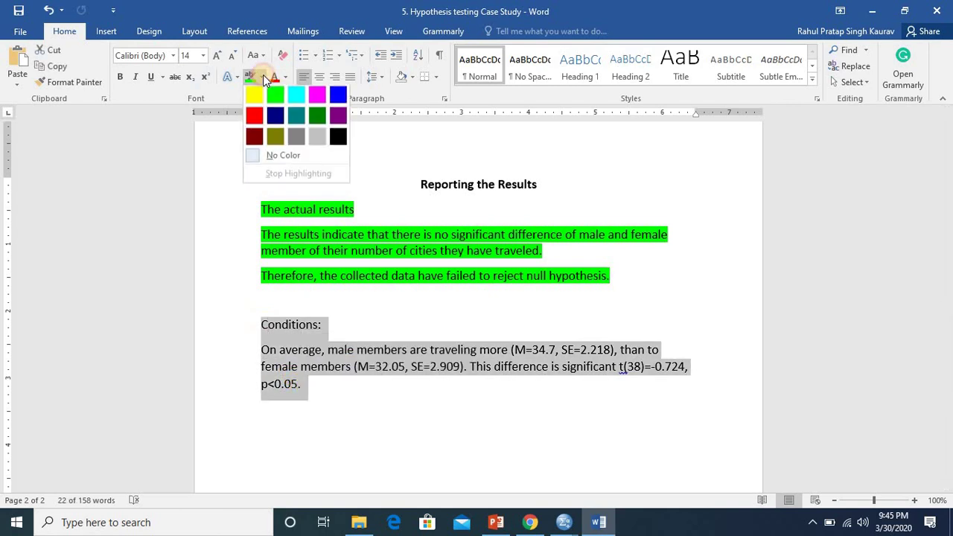
{"action": "left_click", "coordinate": [250, 120]}
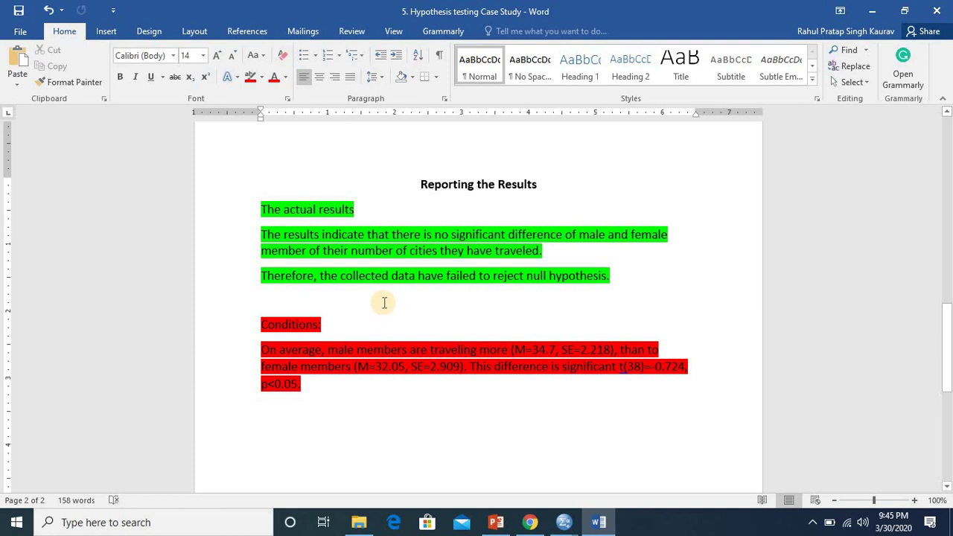
{"action": "left_click", "coordinate": [385, 301]}
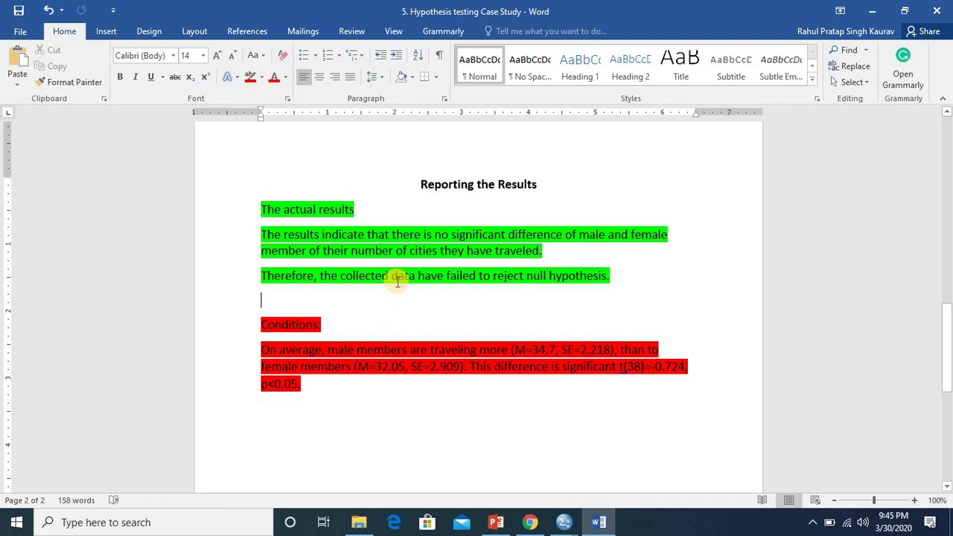